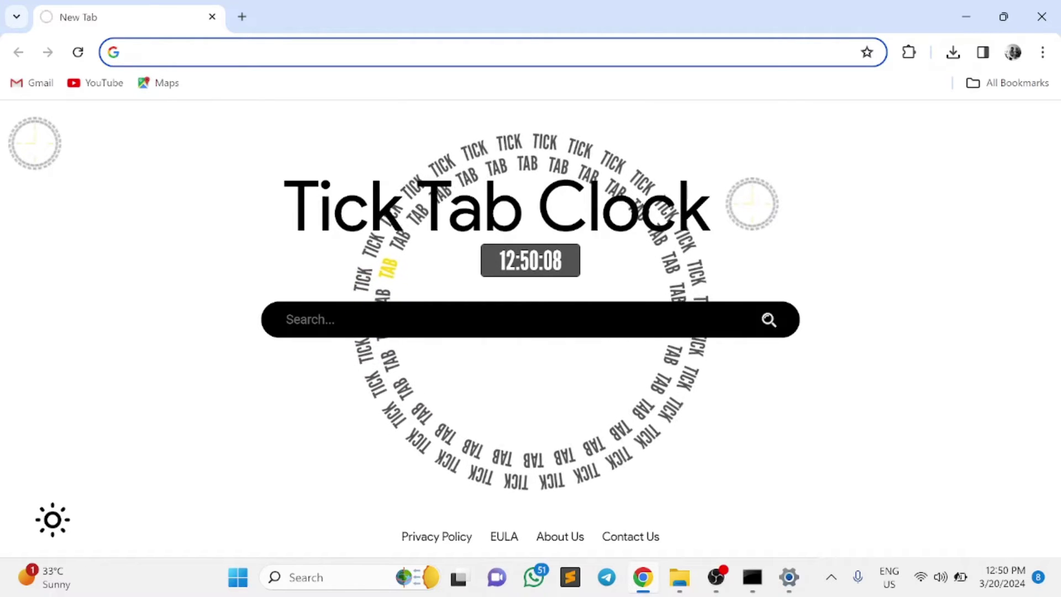
pyautogui.write('google.com')
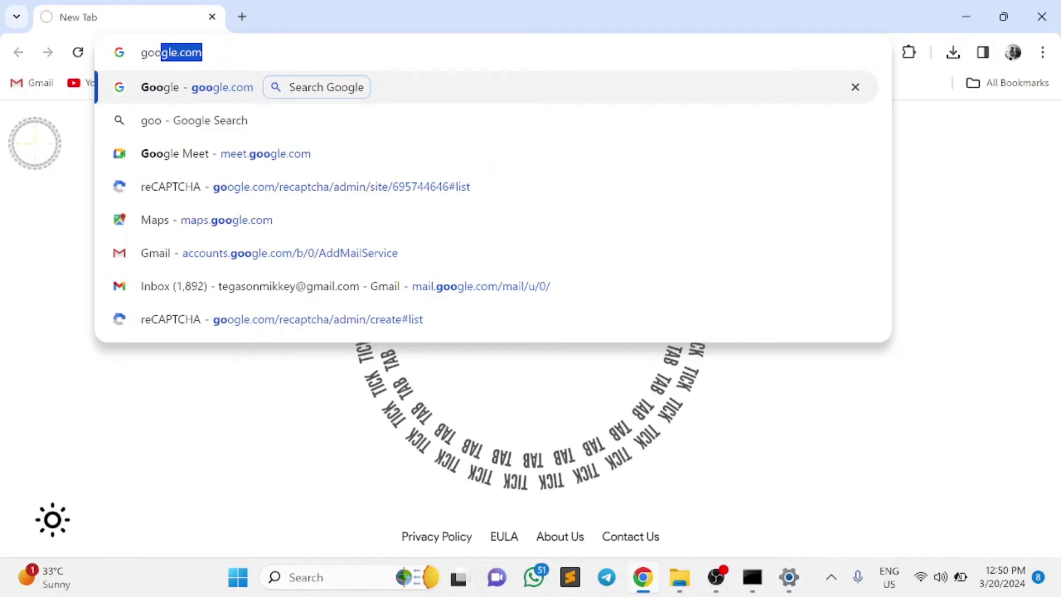
# Step: Load google.com and search for 'composer'
pyautogui.press('Return')
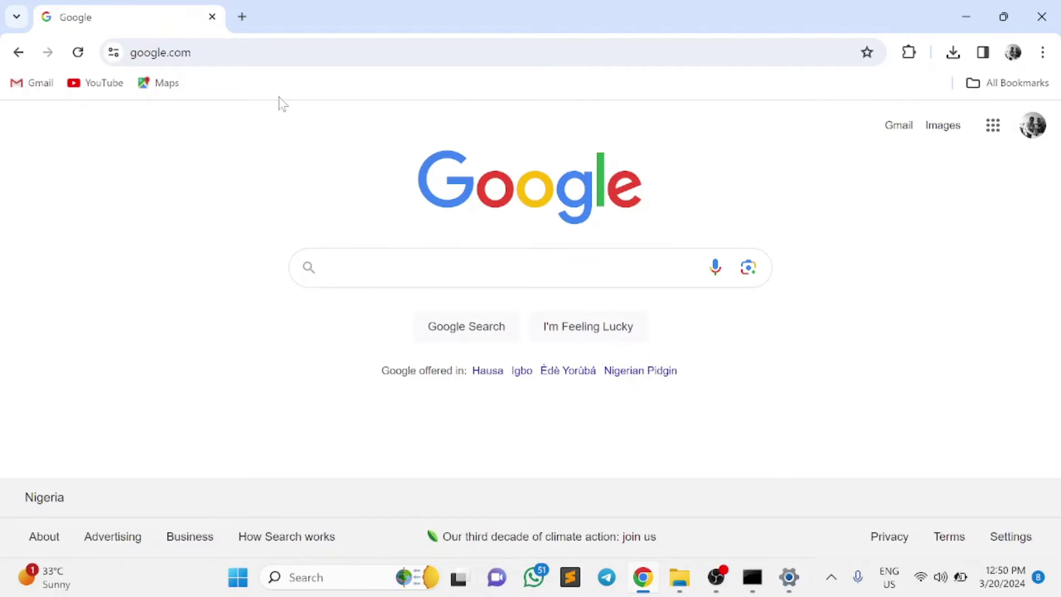
pyautogui.click(375, 278)
pyautogui.write('co')
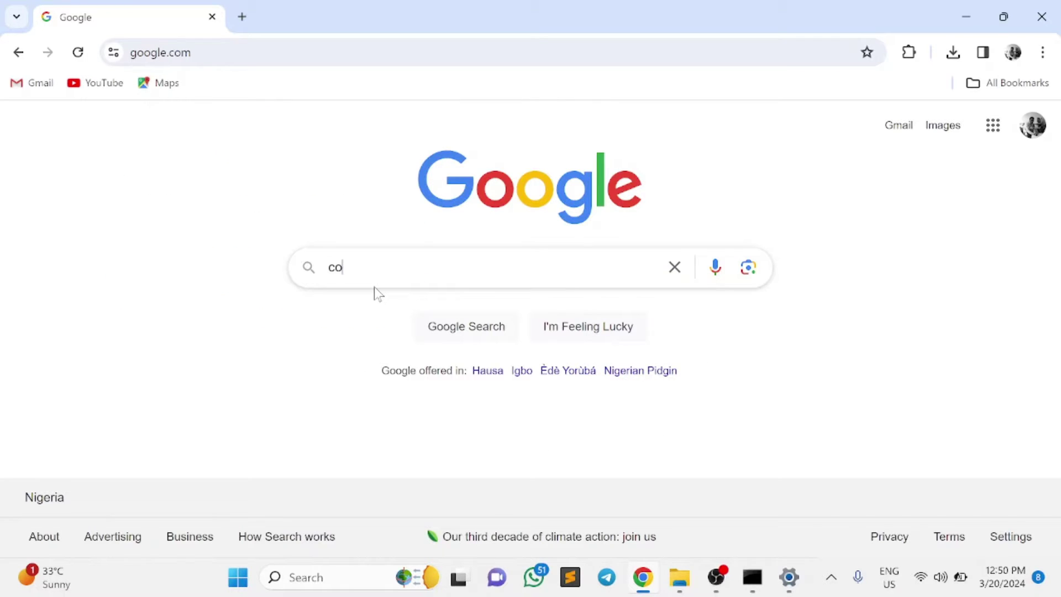
pyautogui.write('mposer')
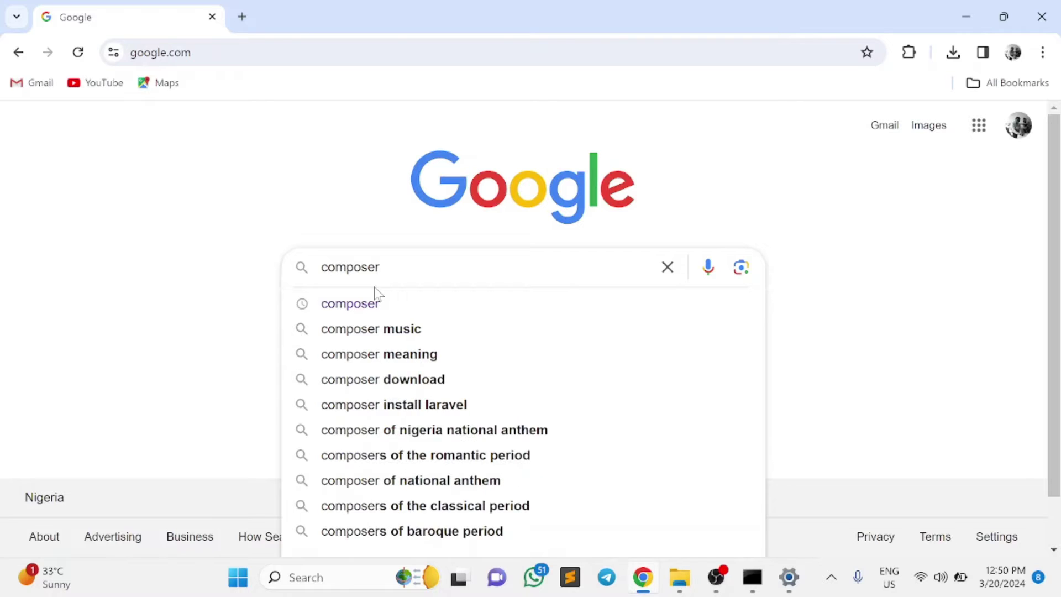
pyautogui.press('Return')
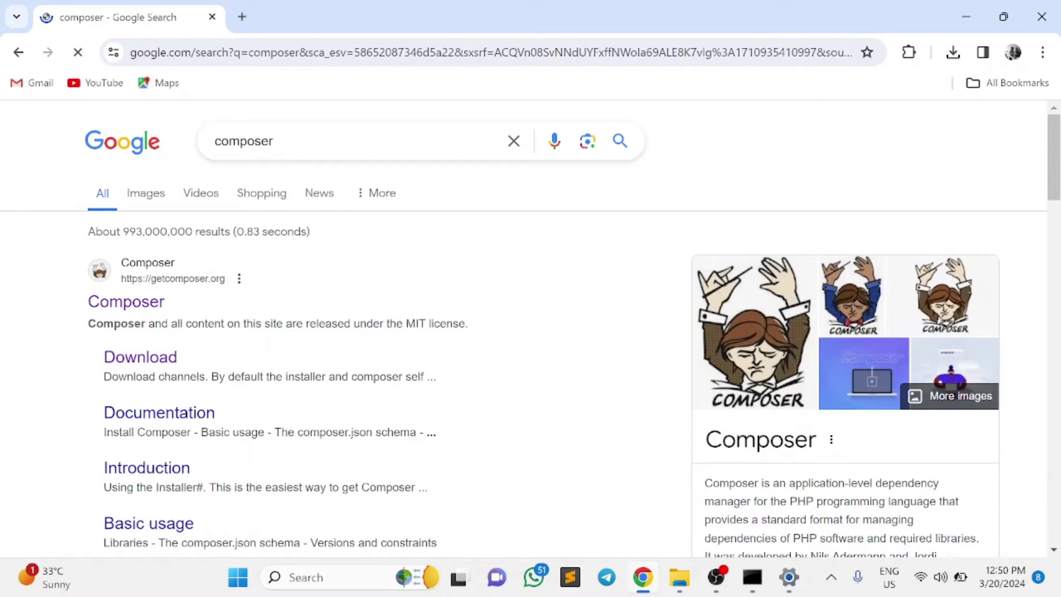
# Step: Download Composer-Setup.exe from getcomposer.org's Download page and open the finished download
pyautogui.click(126, 304)
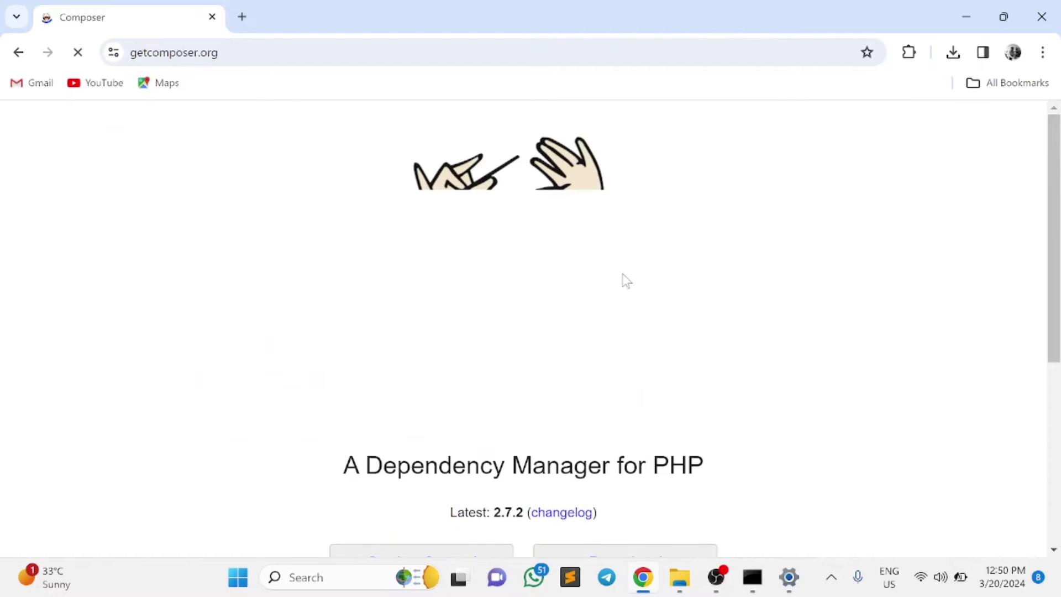
pyautogui.scroll(-1, 600, 307)
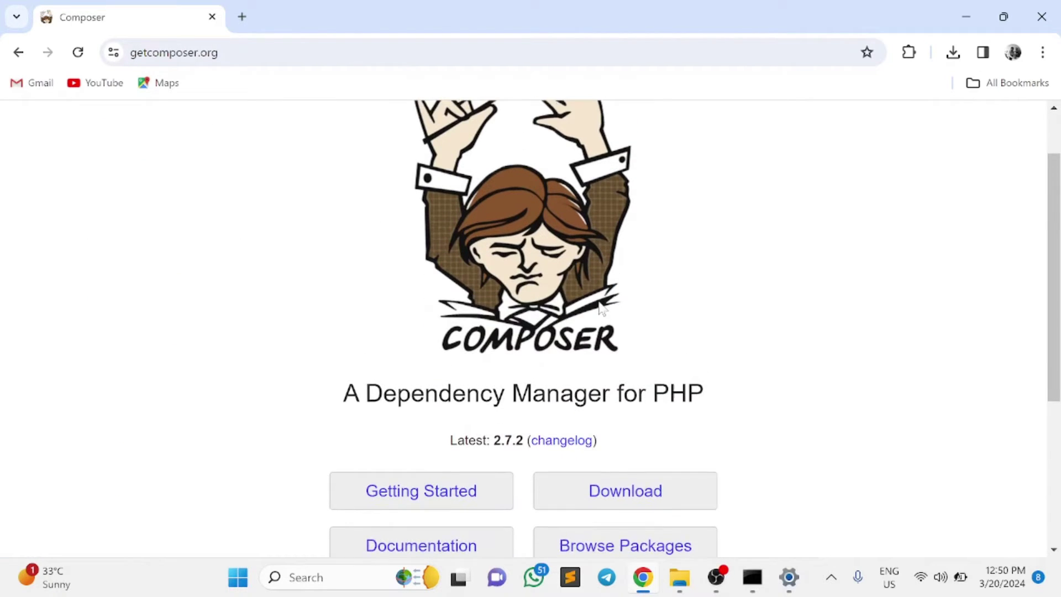
pyautogui.scroll(-2, 609, 315)
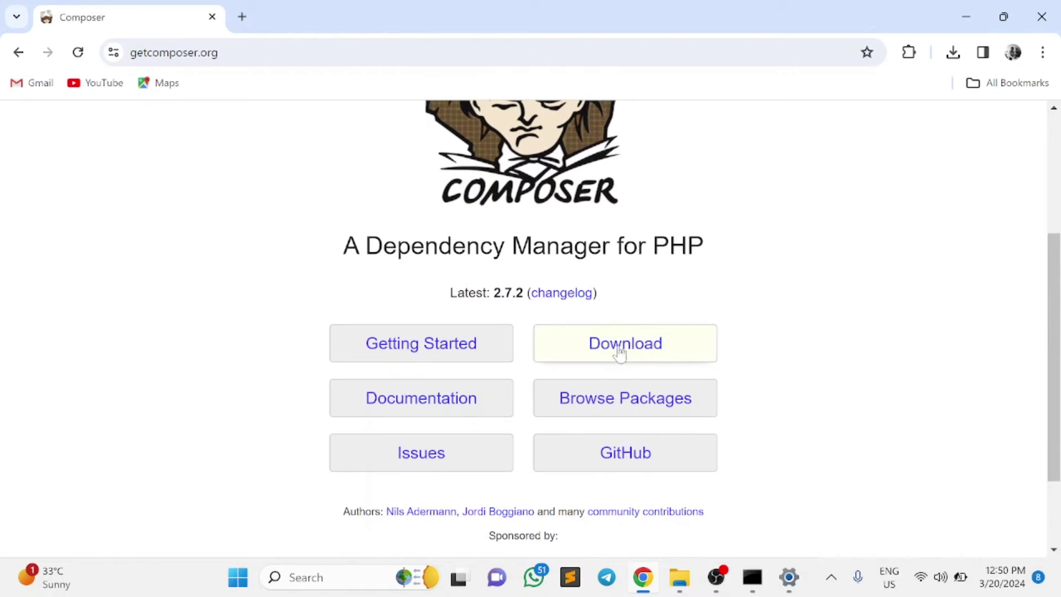
pyautogui.click(620, 351)
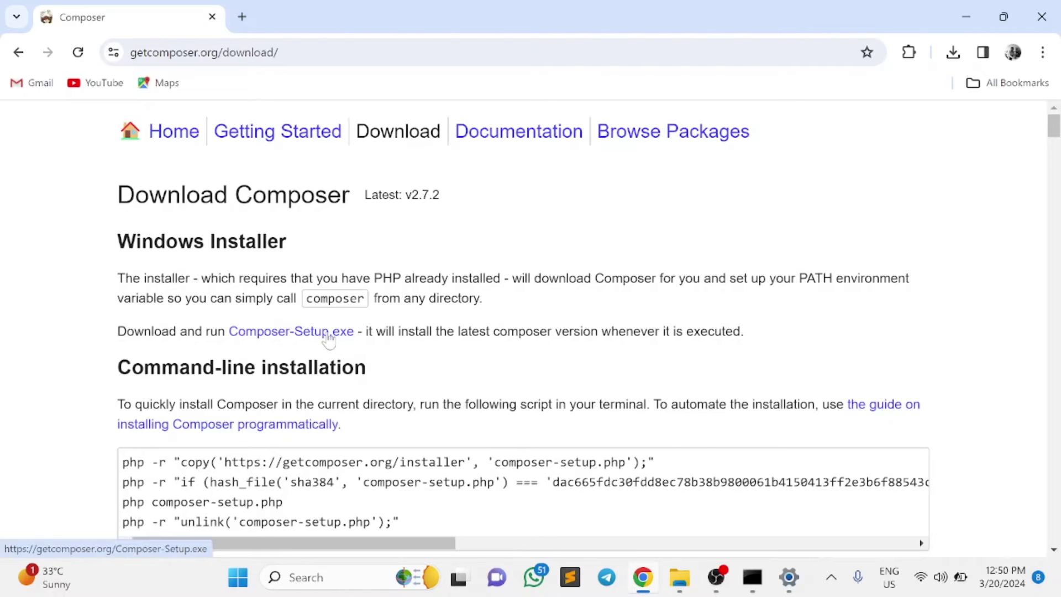
pyautogui.click(304, 338)
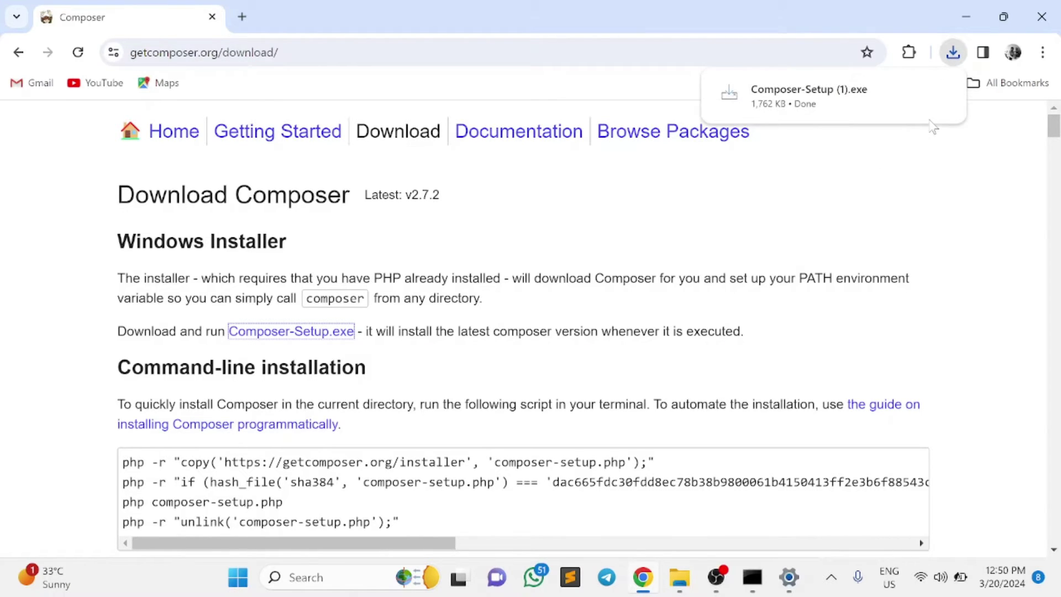
pyautogui.click(778, 94)
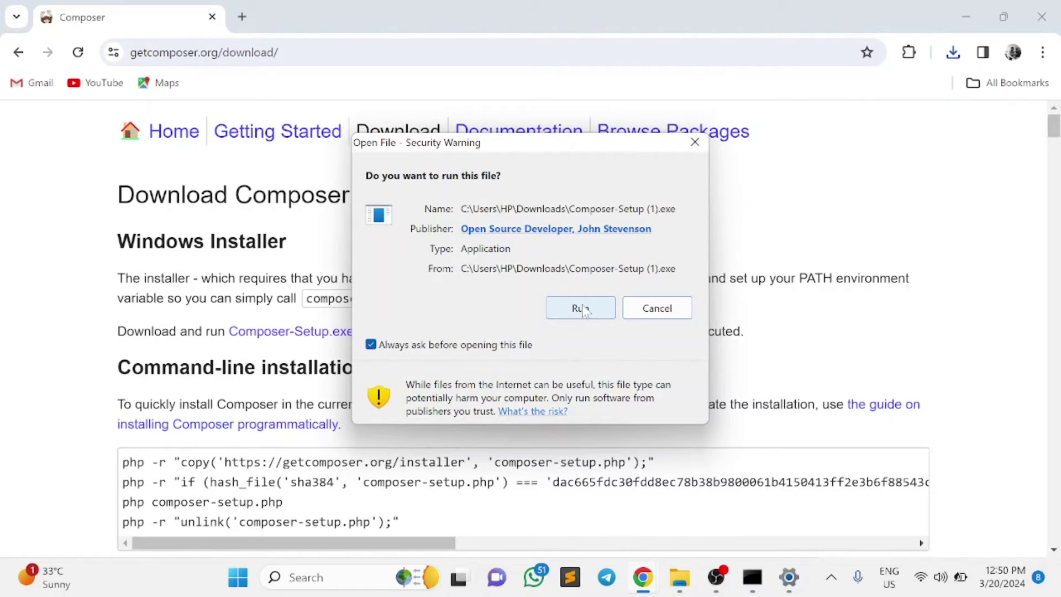
# Step: Dismiss the security warning and run Composer-Setup (1) from the Downloads folder
pyautogui.click(695, 142)
pyautogui.moveTo(680, 577)
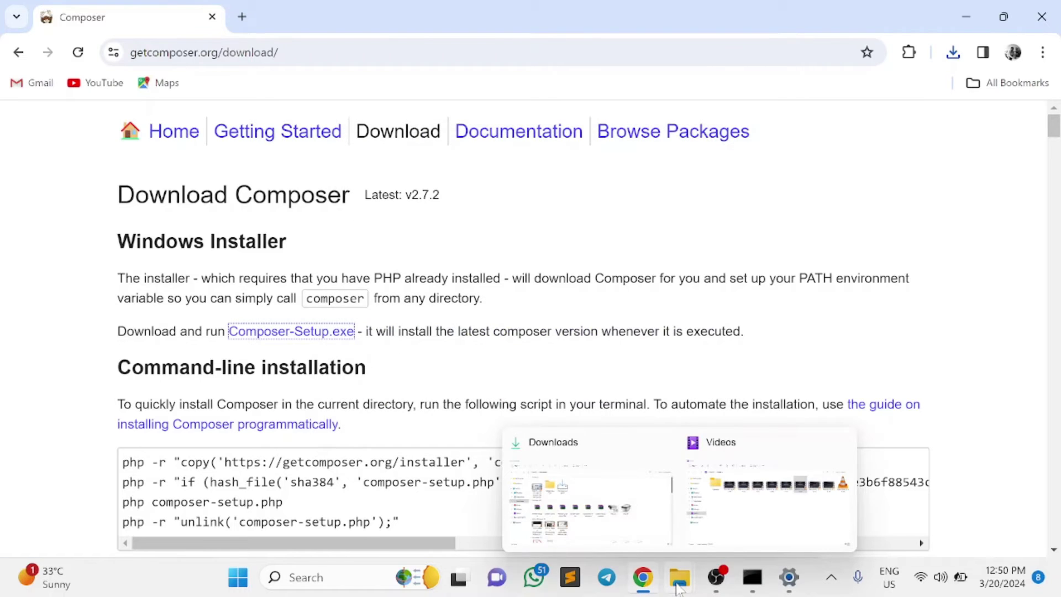
pyautogui.click(663, 443)
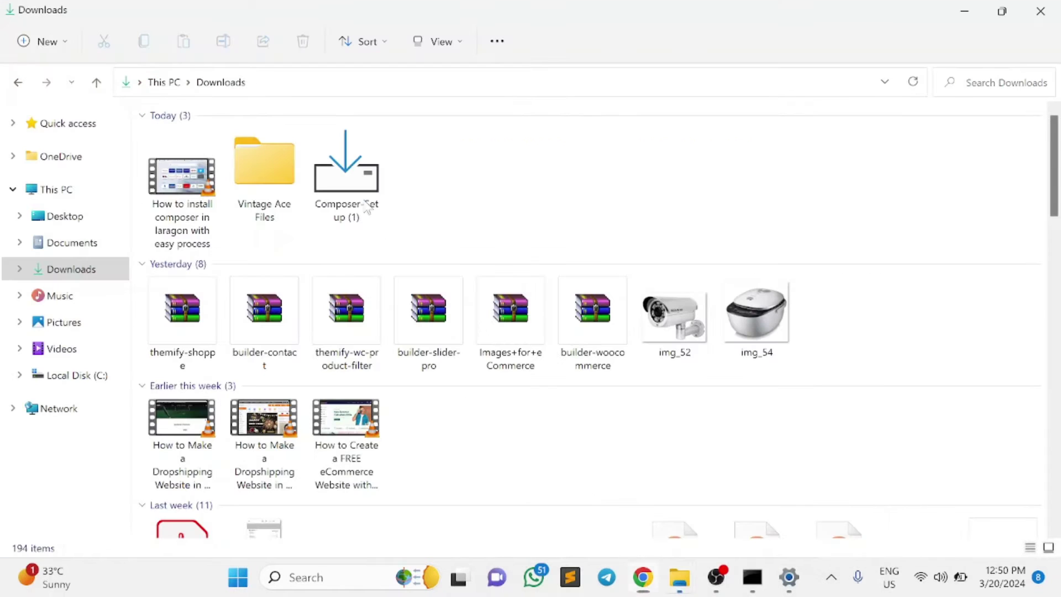
pyautogui.doubleClick(355, 169)
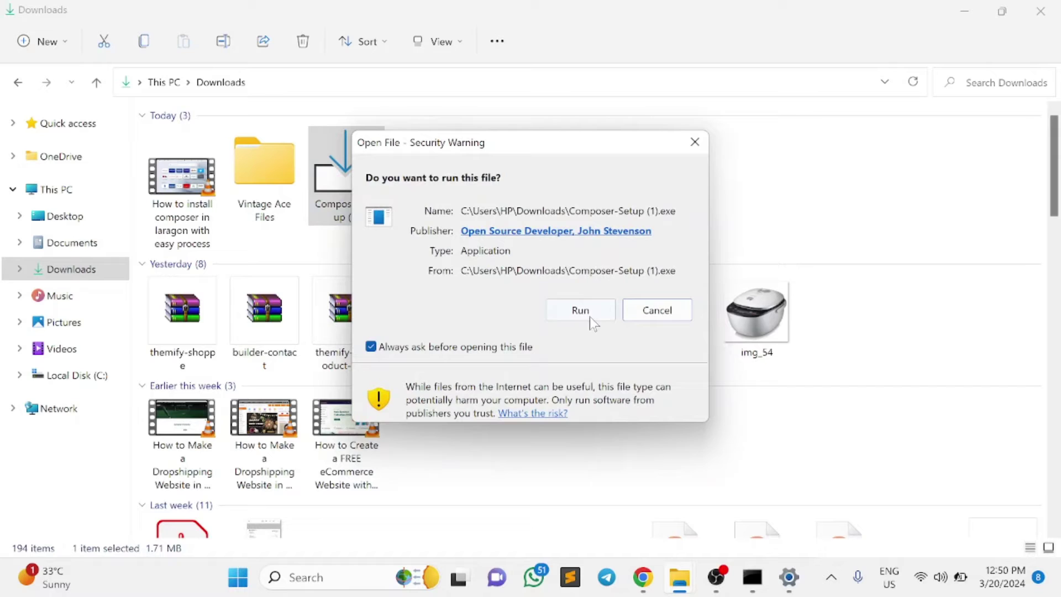
pyautogui.click(591, 320)
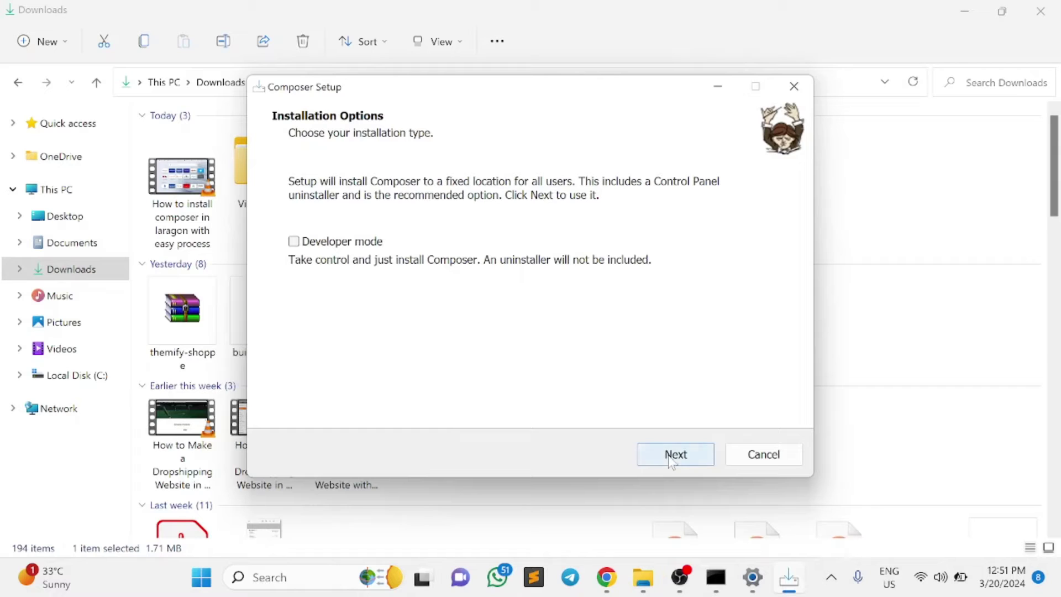
# Step: Keep the all-users install type, then browse for a PHP executable other than Laragon's php 8.1.10
pyautogui.click(673, 459)
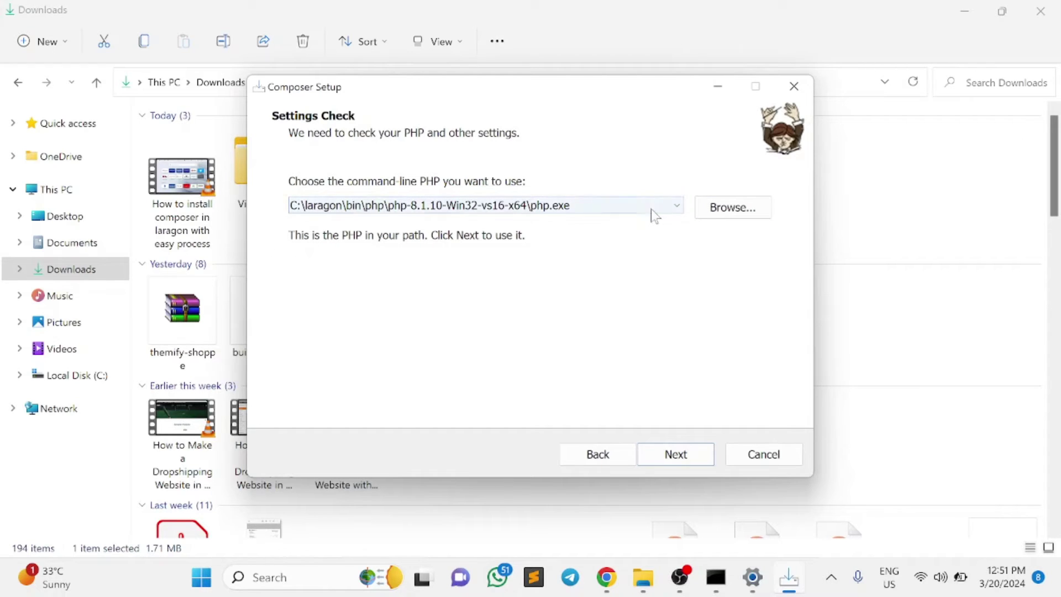
pyautogui.click(680, 212)
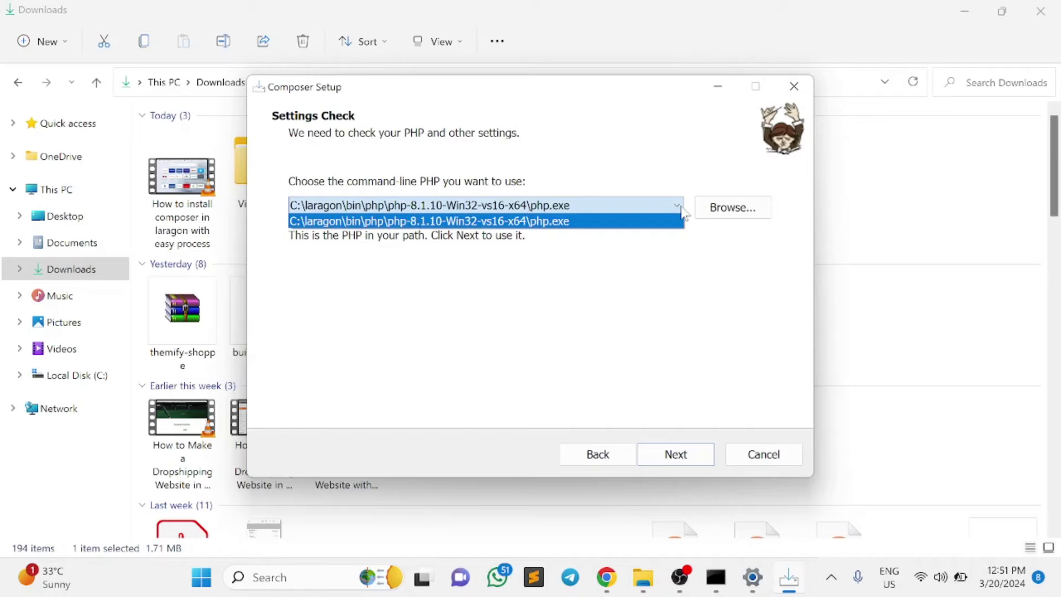
pyautogui.click(684, 213)
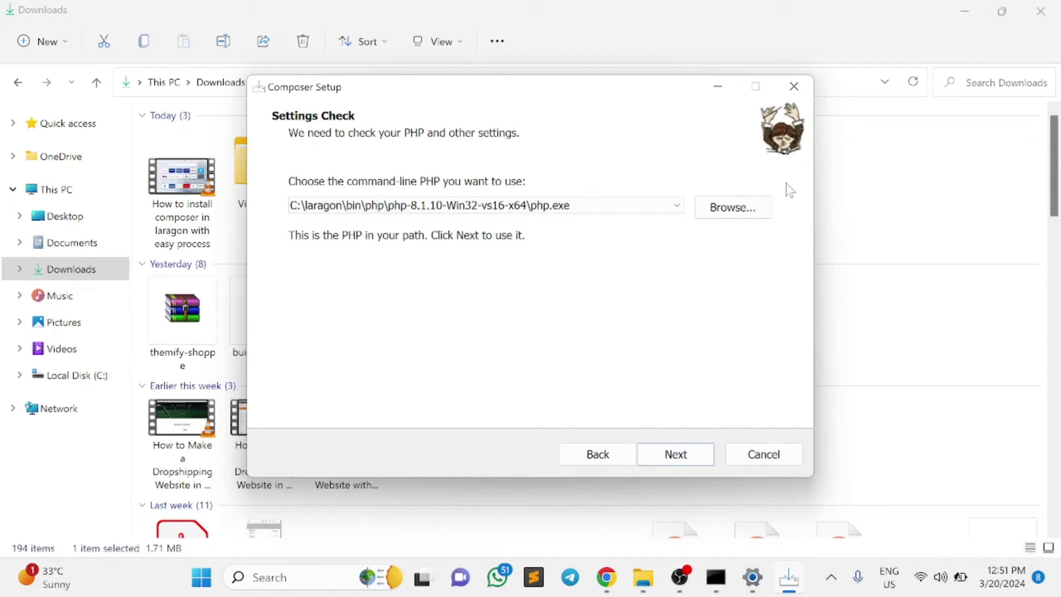
pyautogui.click(736, 205)
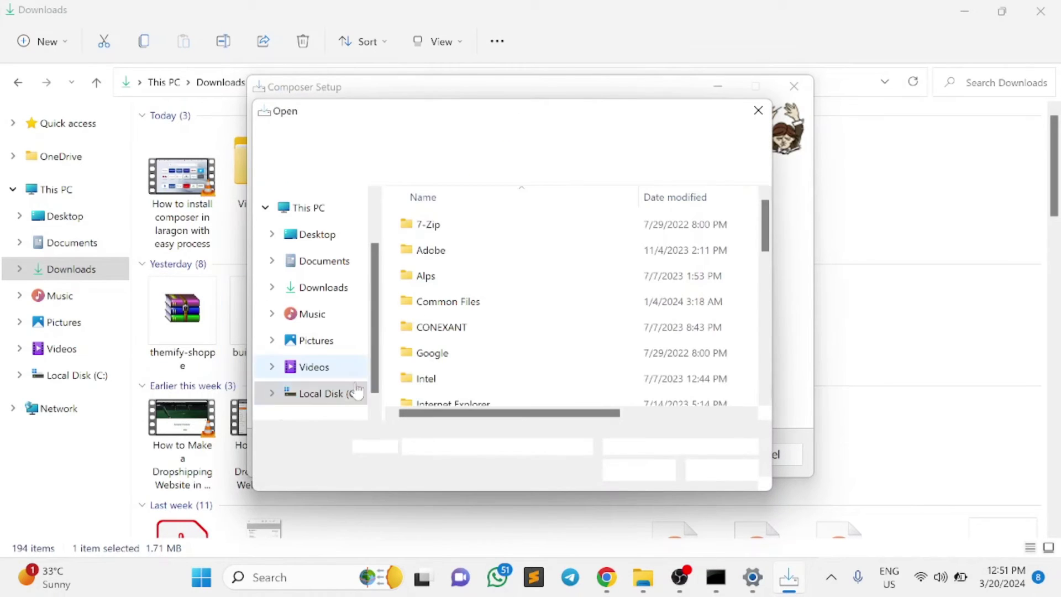
# Step: Pick php.exe from C:\laragon\bin\php\php-8.1.10-Win32-vs16-x64 as the command-line PHP
pyautogui.click(315, 395)
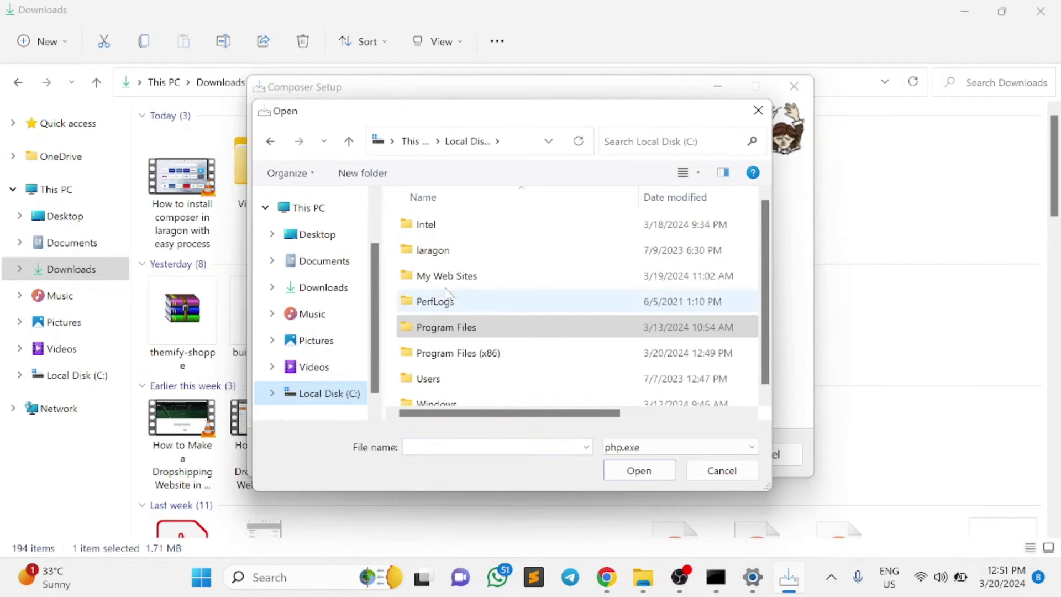
pyautogui.click(461, 252)
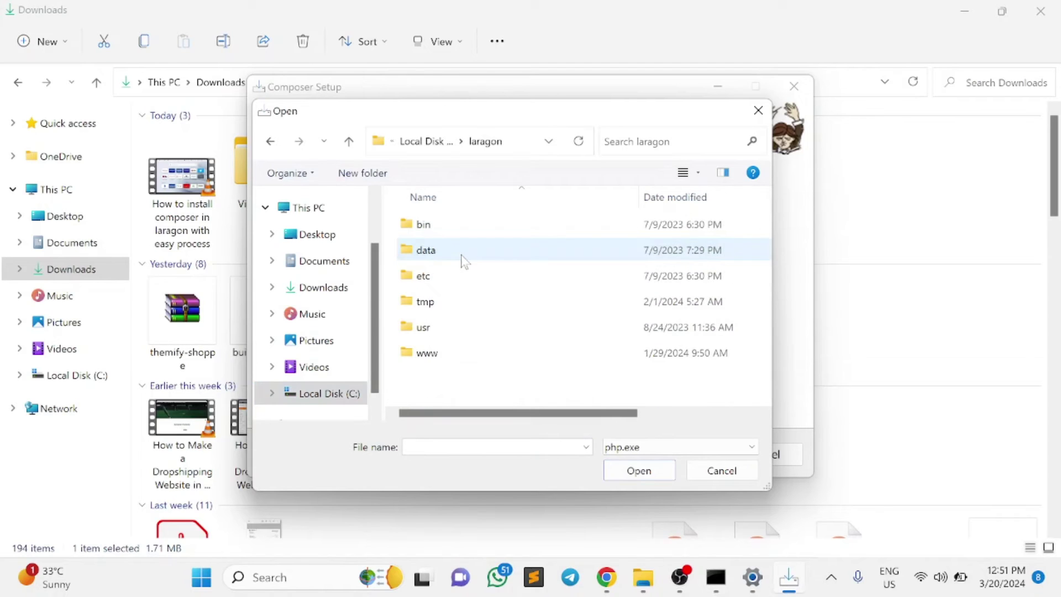
pyautogui.doubleClick(458, 223)
pyautogui.scroll(-4, 504, 337)
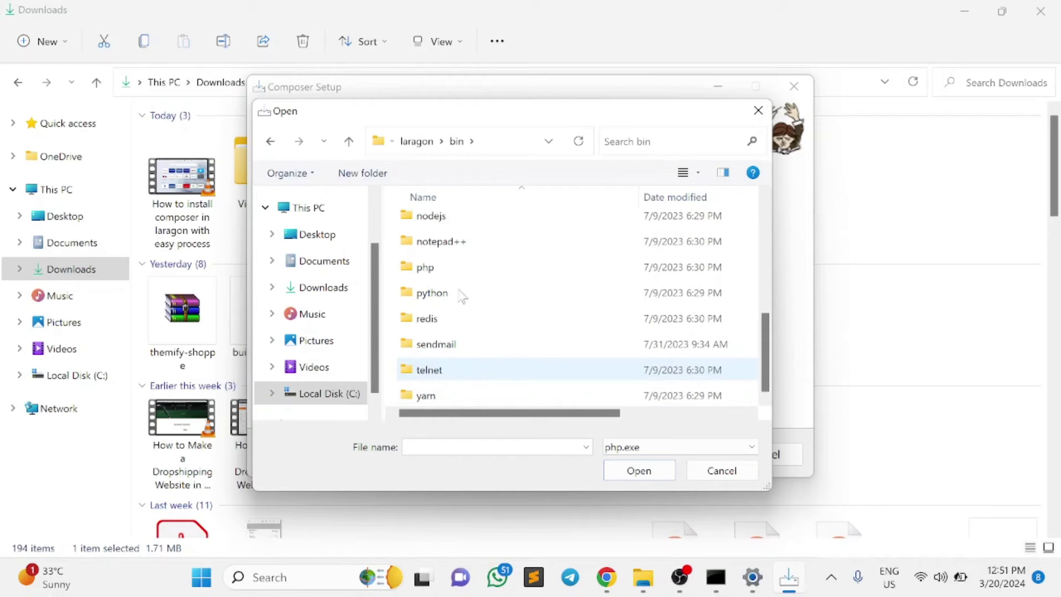
pyautogui.doubleClick(463, 270)
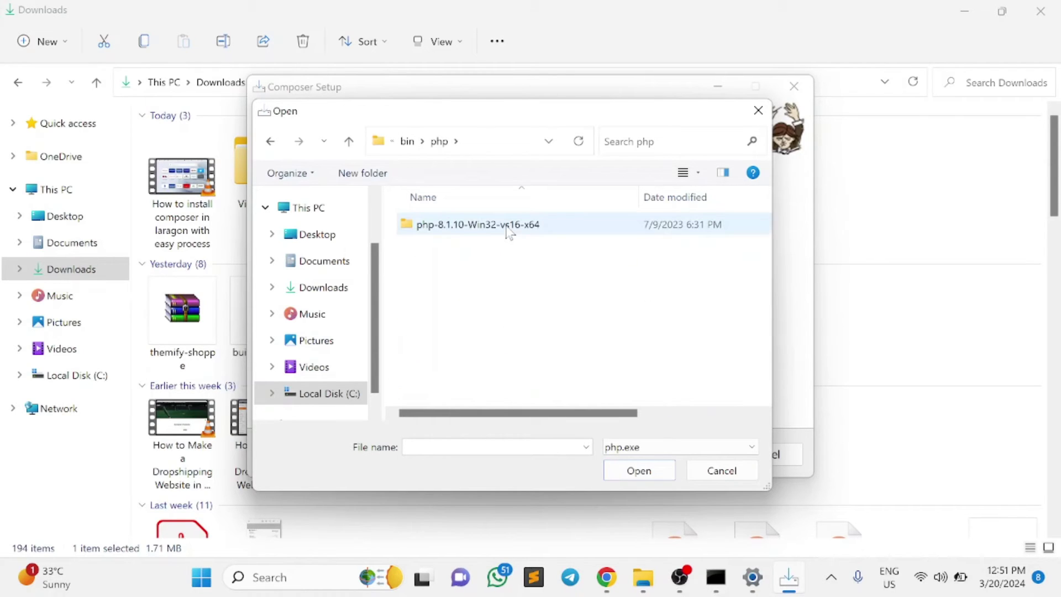
pyautogui.doubleClick(511, 227)
pyautogui.click(475, 332)
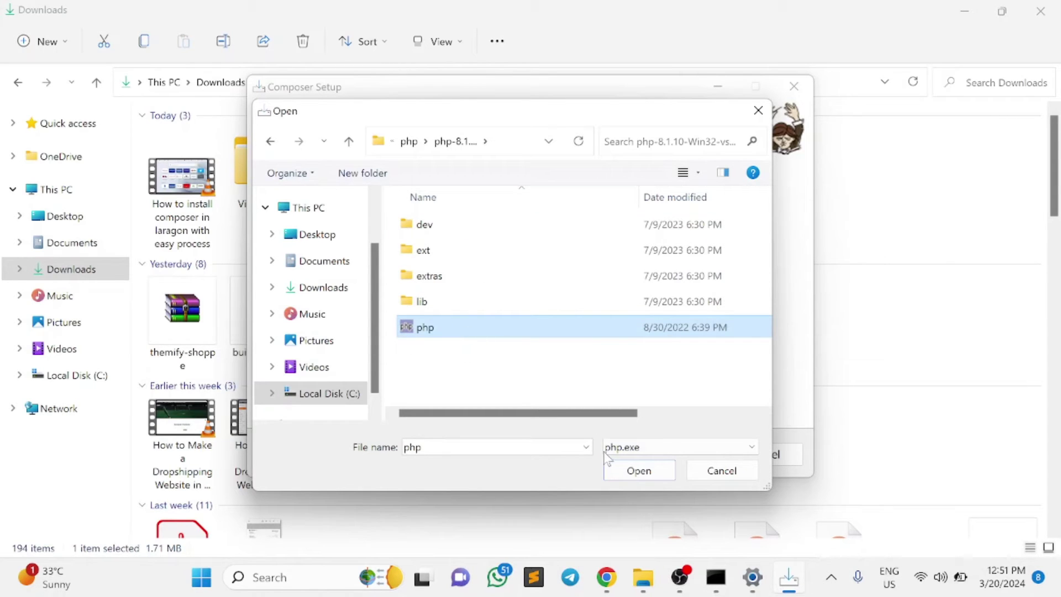
pyautogui.click(639, 479)
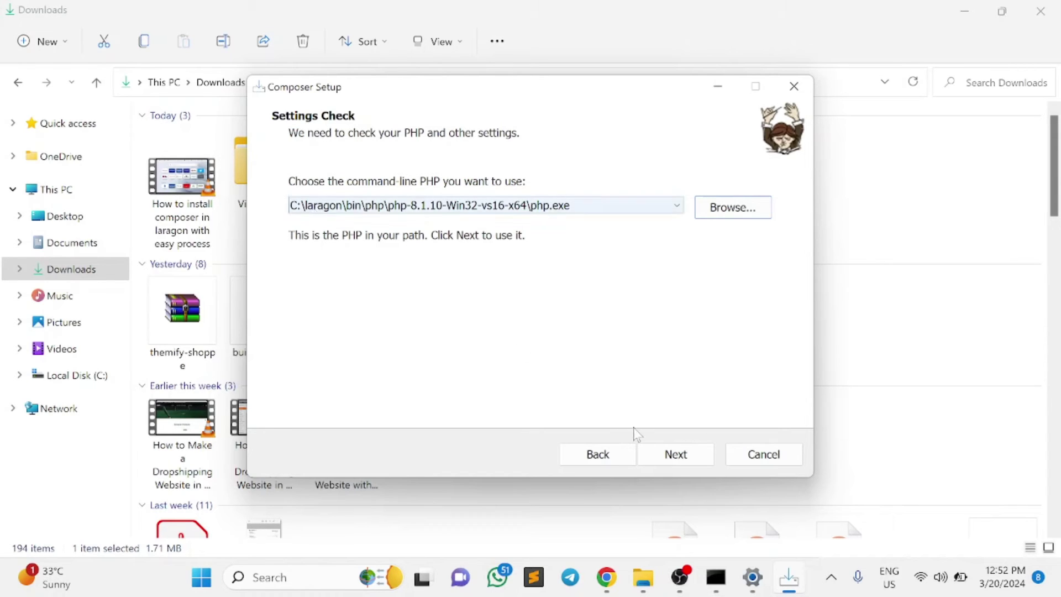
# Step: Accept the PHP setting, skip the proxy, install Composer, and finish Composer Setup
pyautogui.click(688, 467)
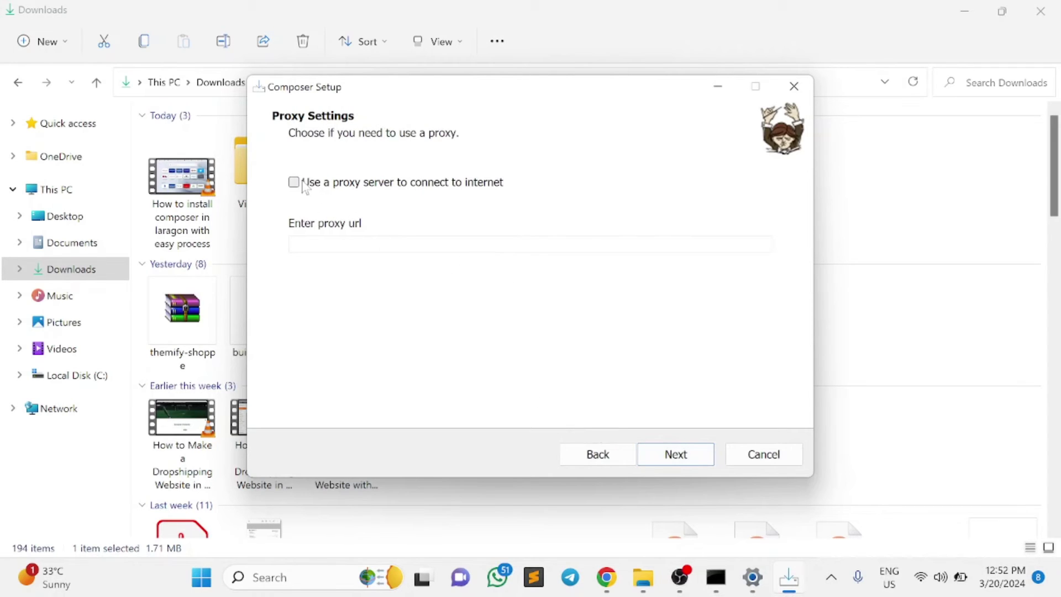
pyautogui.click(694, 462)
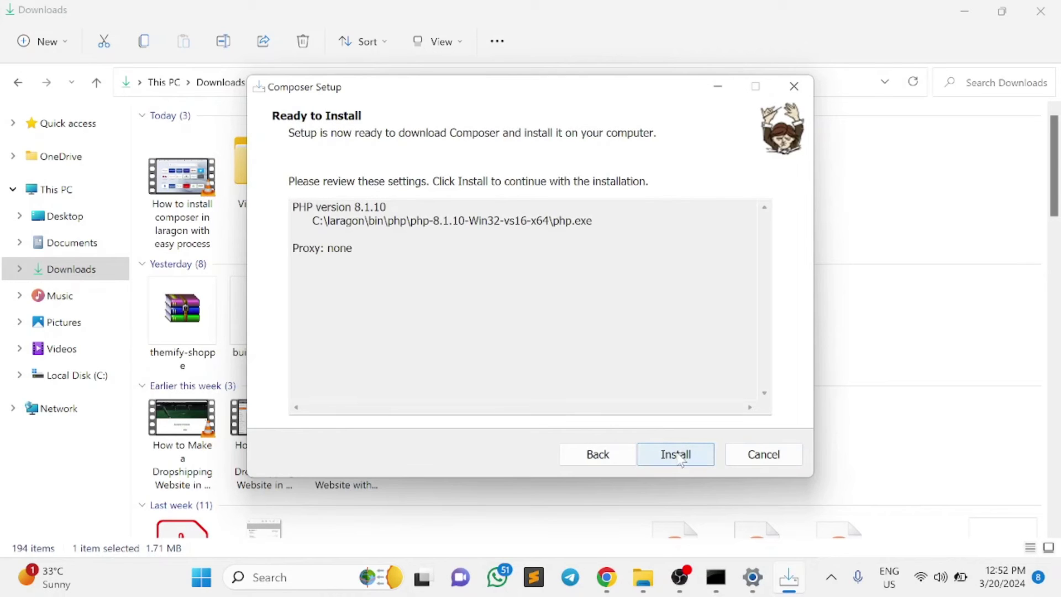
pyautogui.click(683, 461)
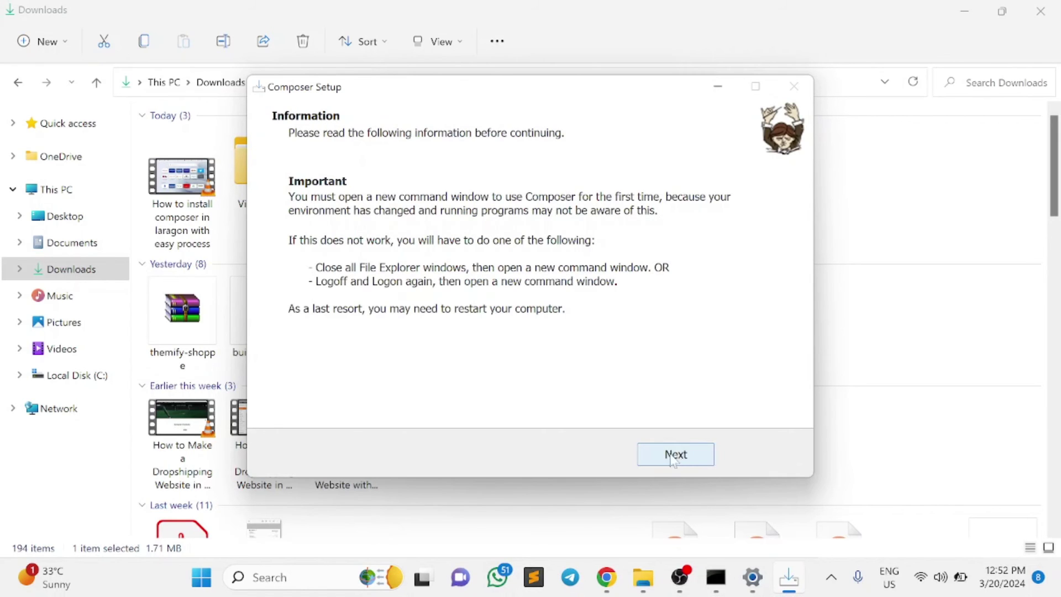
pyautogui.click(677, 456)
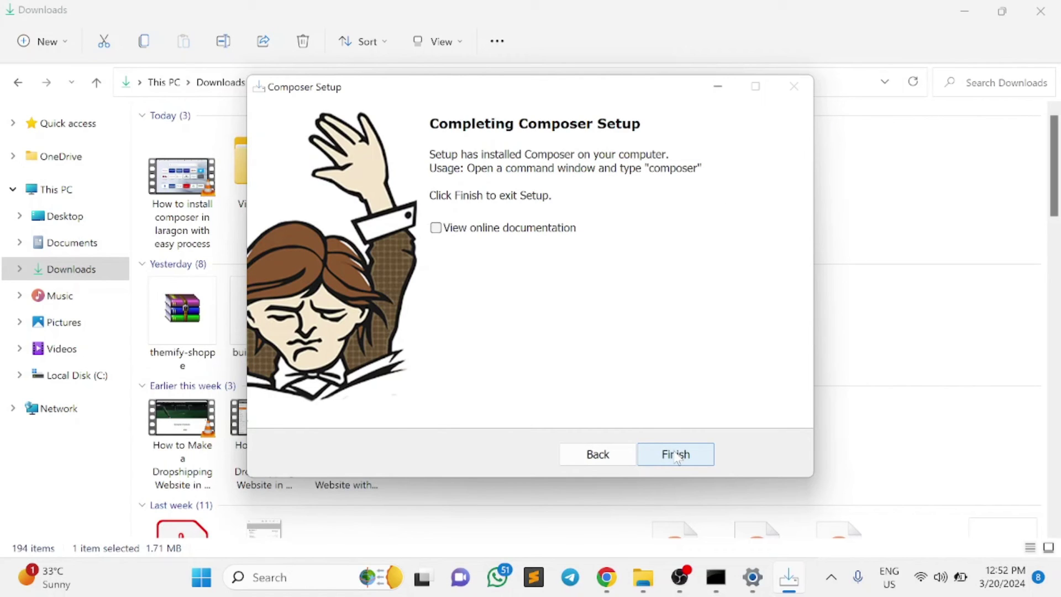
pyautogui.click(676, 454)
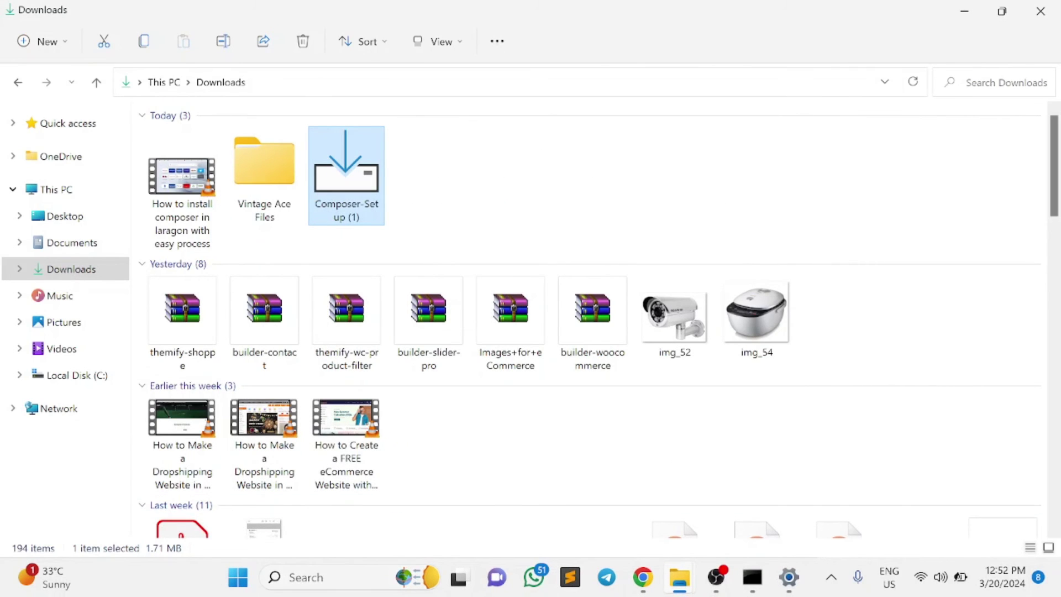
# Step: Open Command Prompt from taskbar search and run 'composer', showing version 2.7.2
pyautogui.click(352, 578)
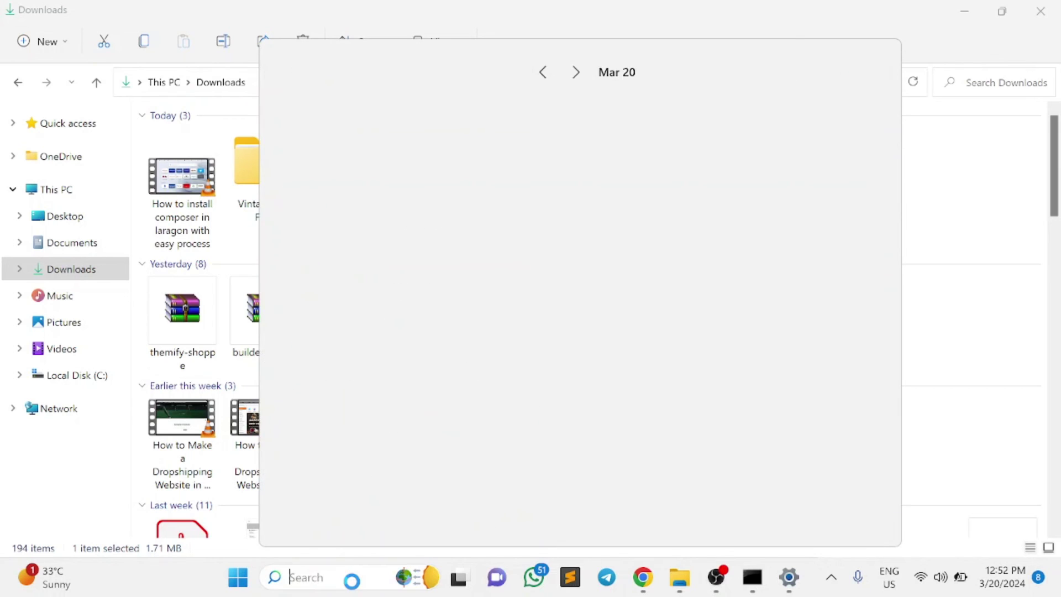
pyautogui.write('cmd')
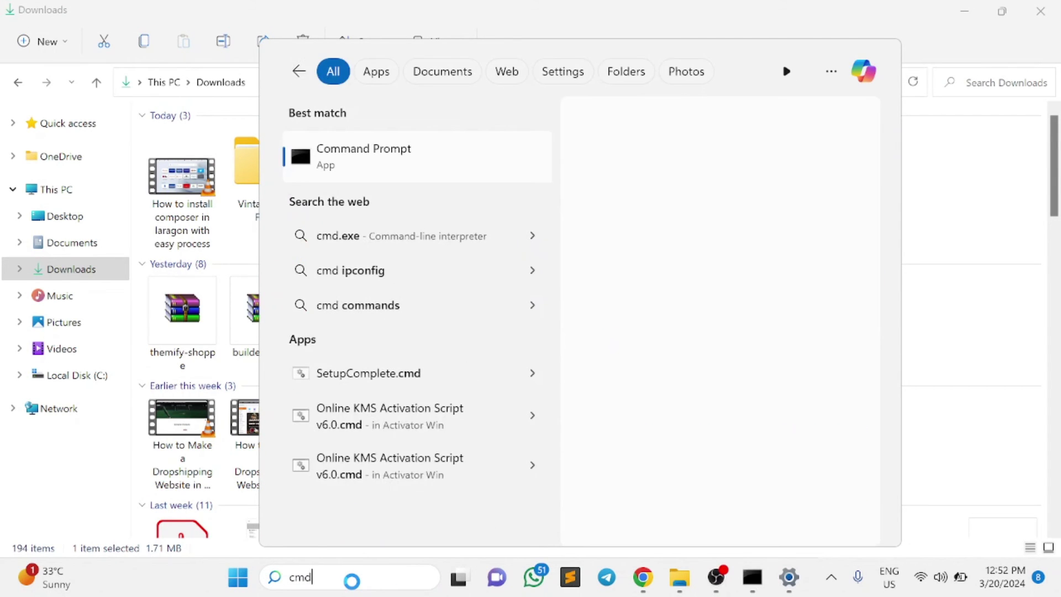
pyautogui.press('Return')
pyautogui.write('composer')
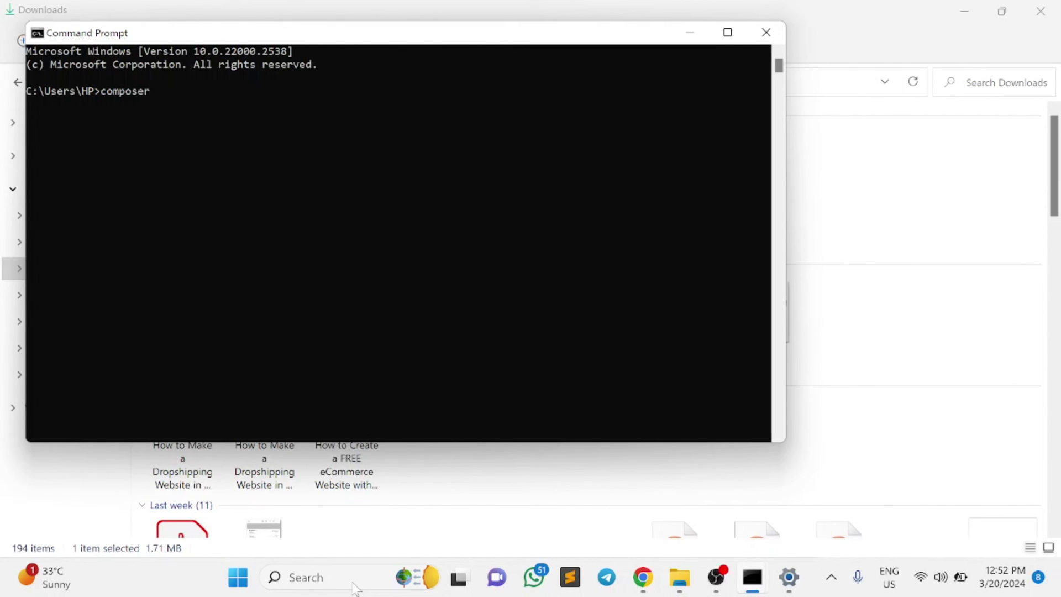
pyautogui.press('Return')
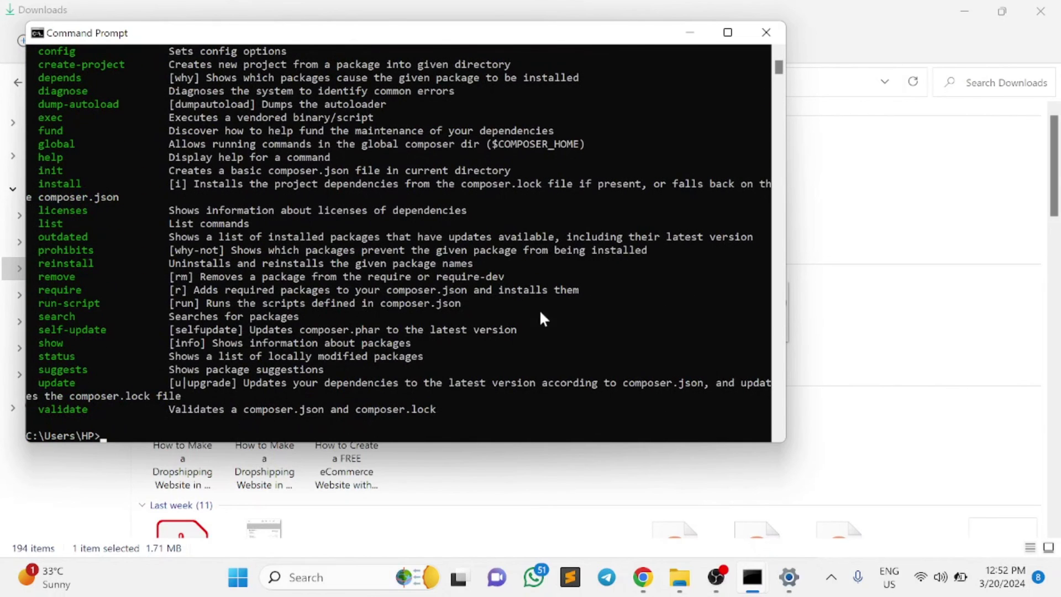
pyautogui.scroll(7, 511, 209)
pyautogui.scroll(3, 511, 209)
pyautogui.scroll(3, 512, 209)
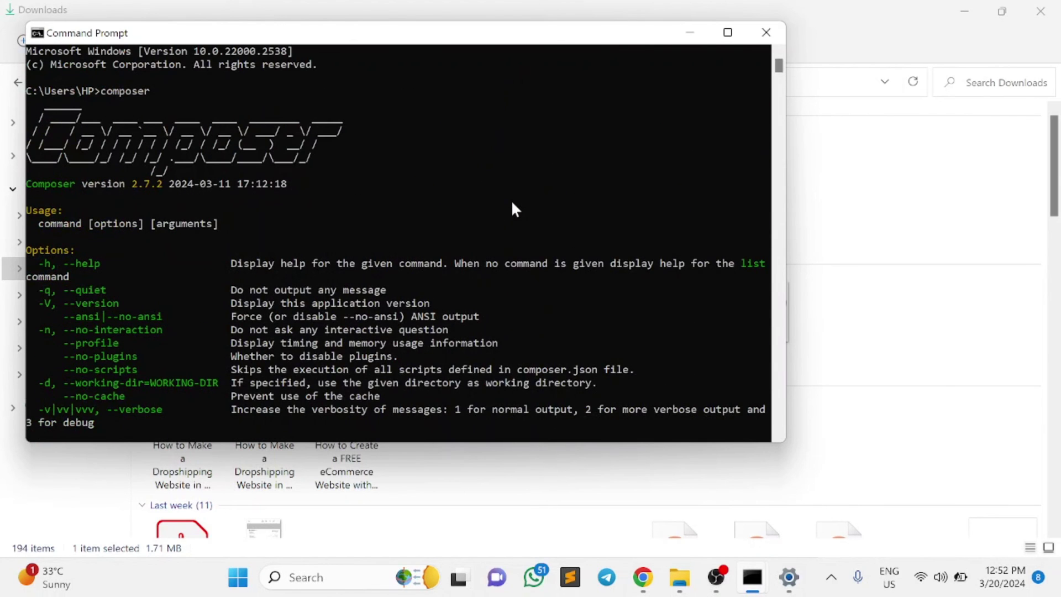